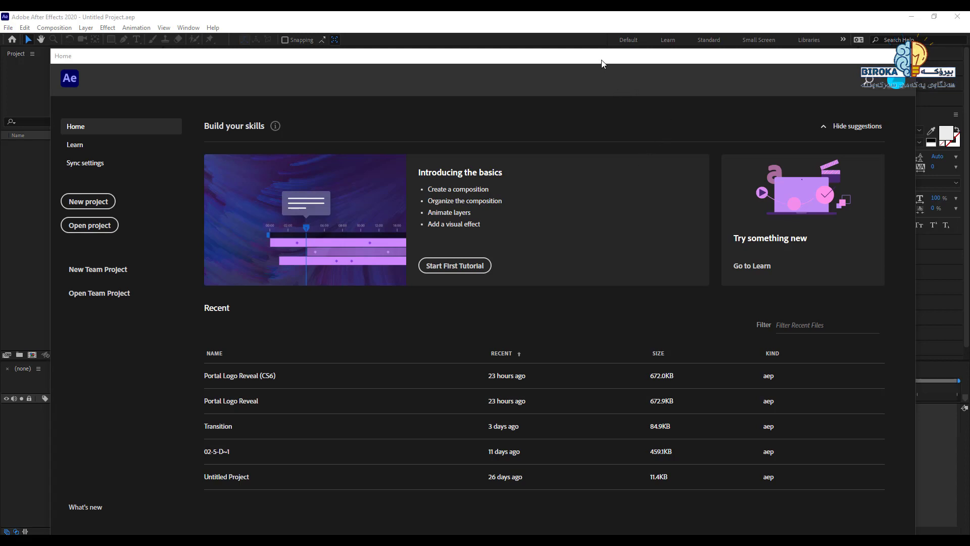
Step: Display the program's version information window and dismiss it
click(213, 28)
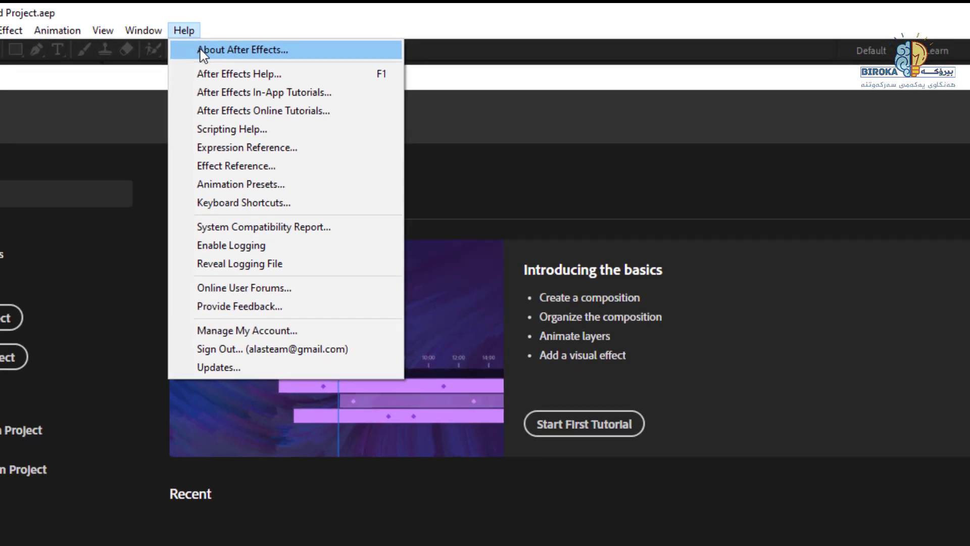
click(194, 53)
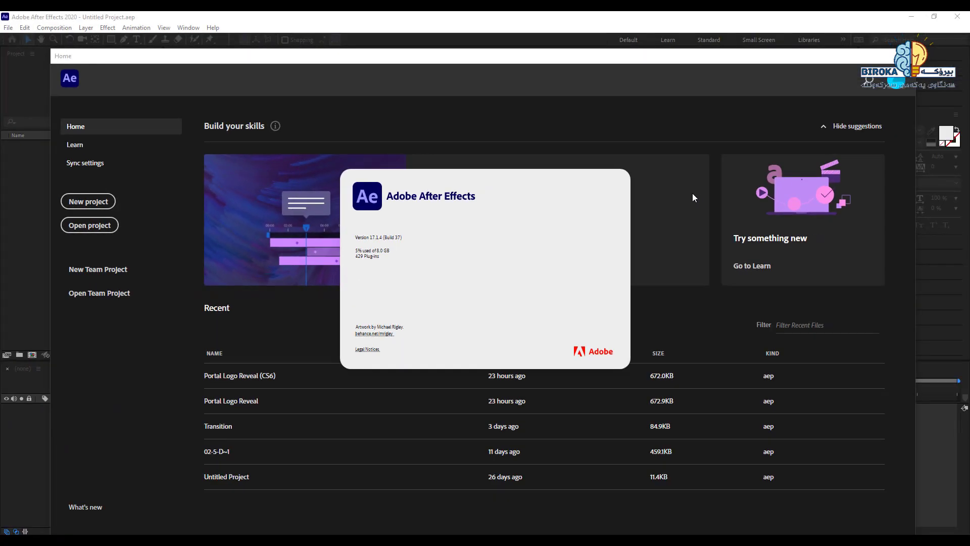
click(605, 184)
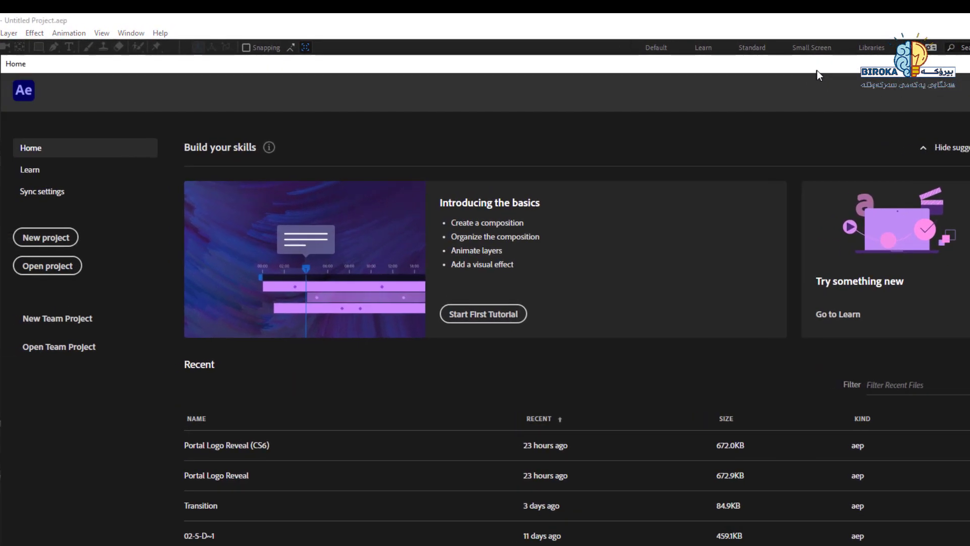
drag(756, 56, 807, 60)
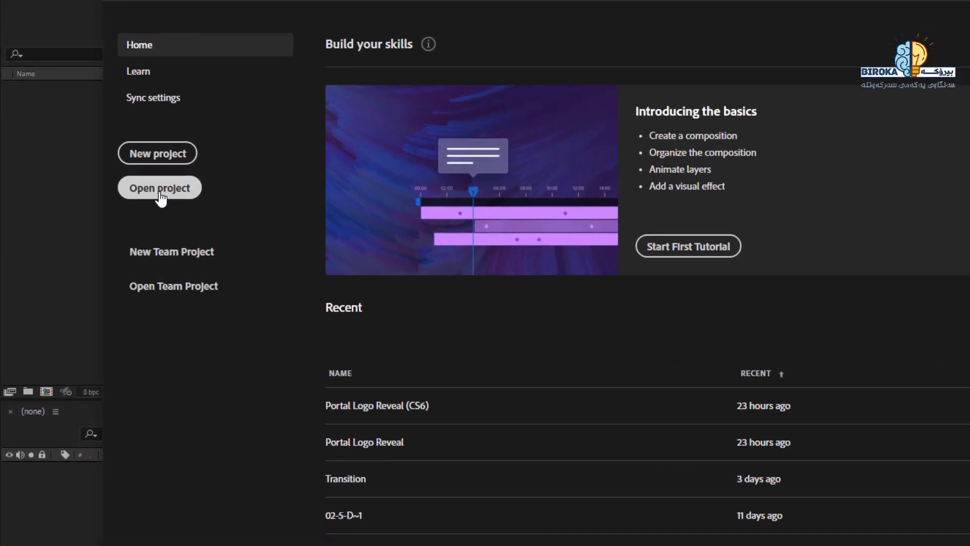
Step: Bring up the browser for opening an existing project and close it without choosing a file
click(160, 198)
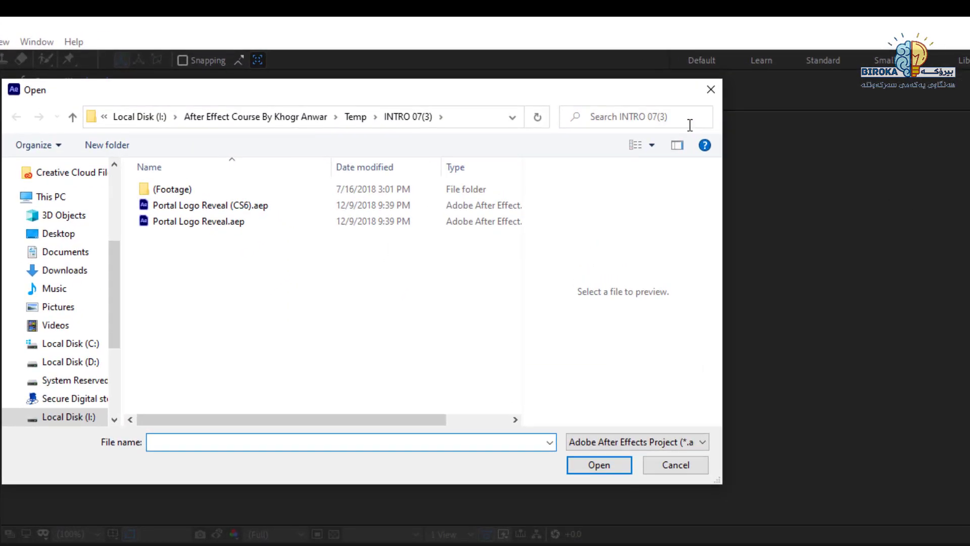
click(711, 89)
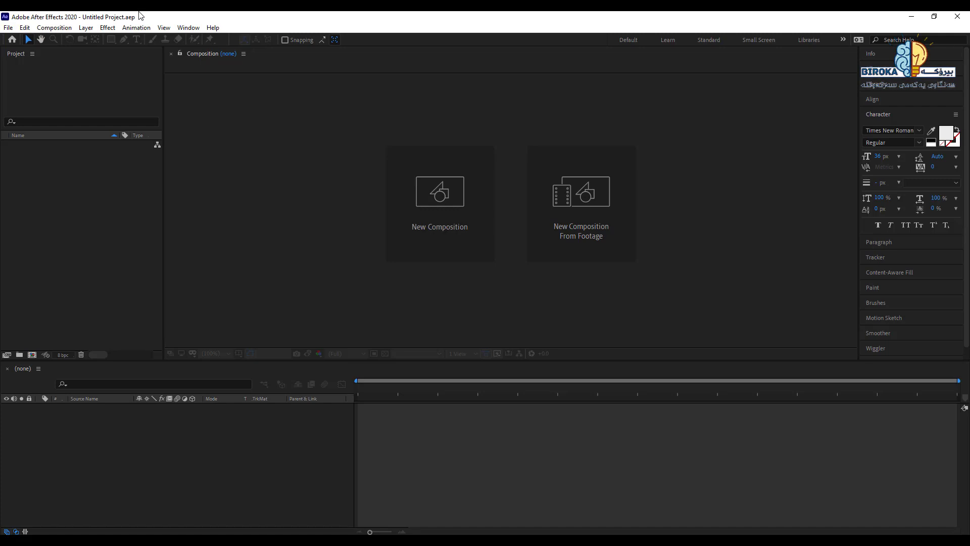
click(230, 461)
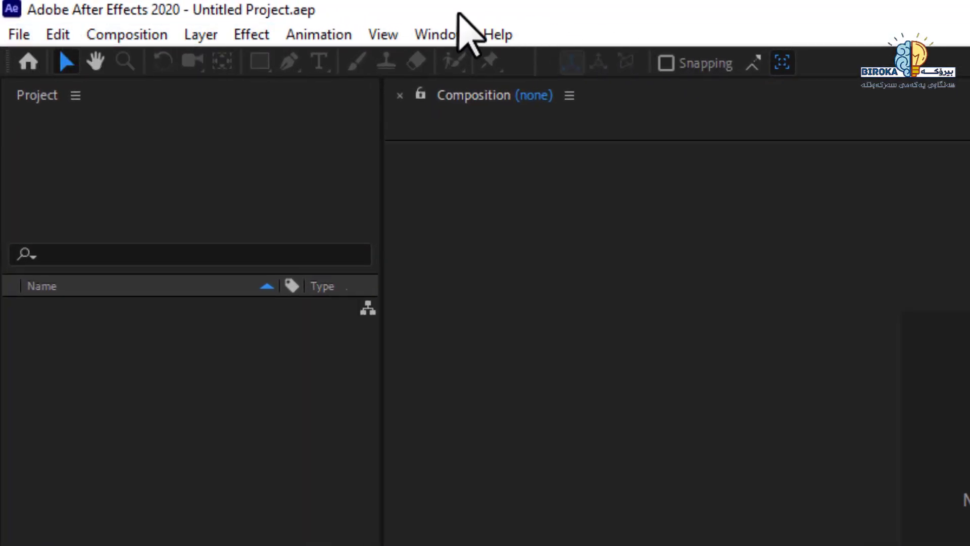
click(17, 34)
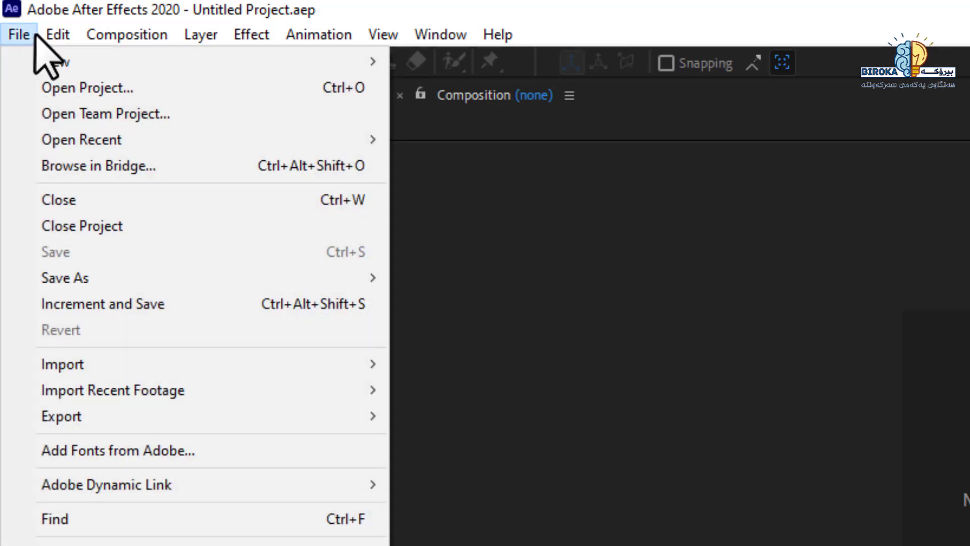
mouse_move(113, 35)
mouse_move(334, 37)
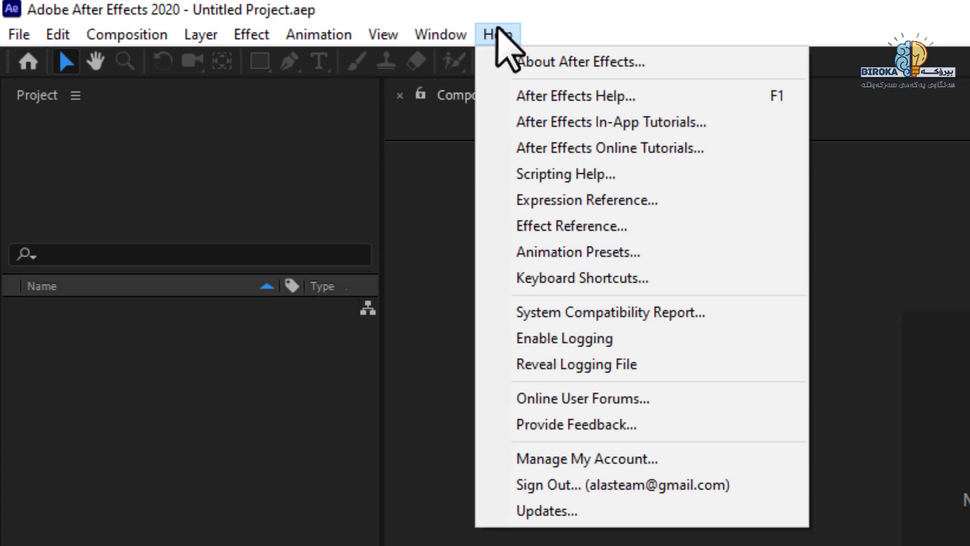
mouse_move(441, 34)
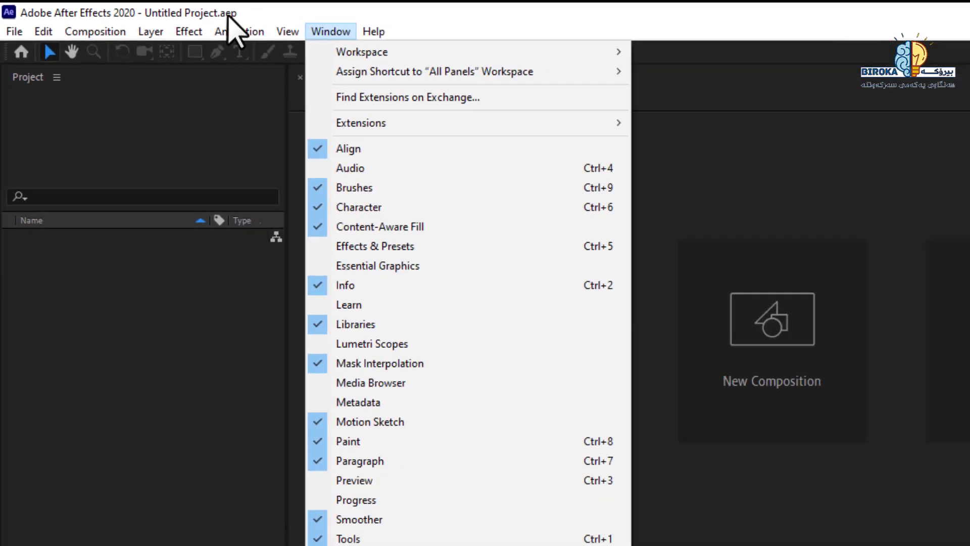
mouse_move(251, 34)
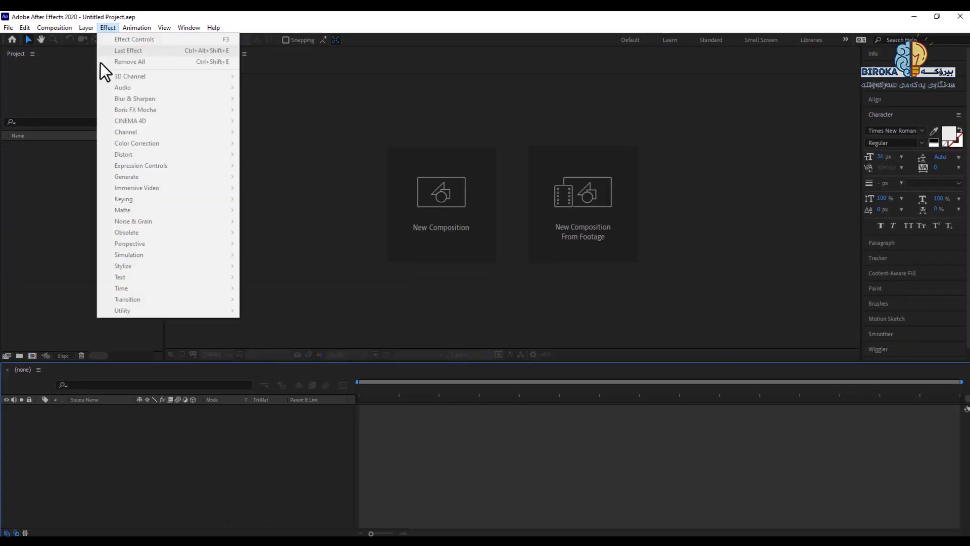
click(69, 214)
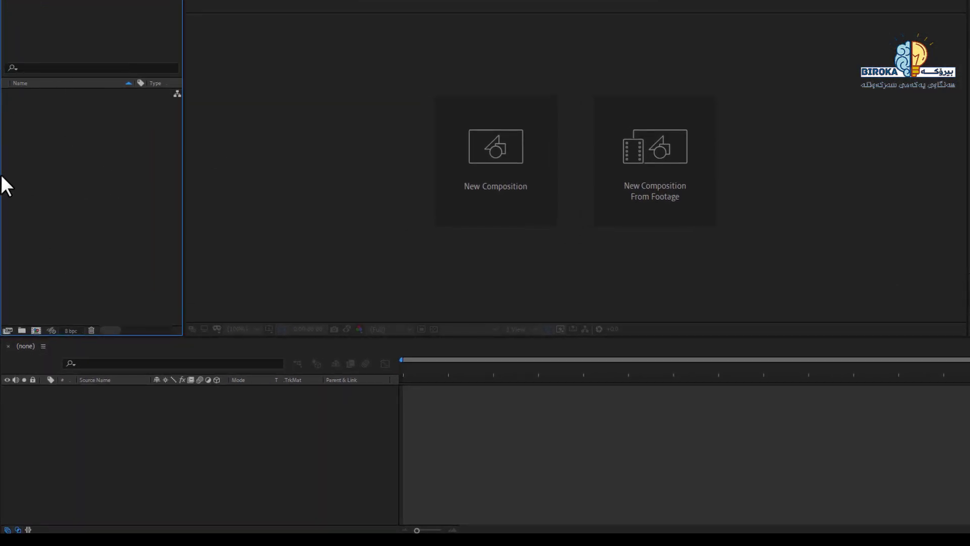
Step: View the creation and import commands for the empty Project panel, and open the footage import dialog and close it without importing
right_click(60, 165)
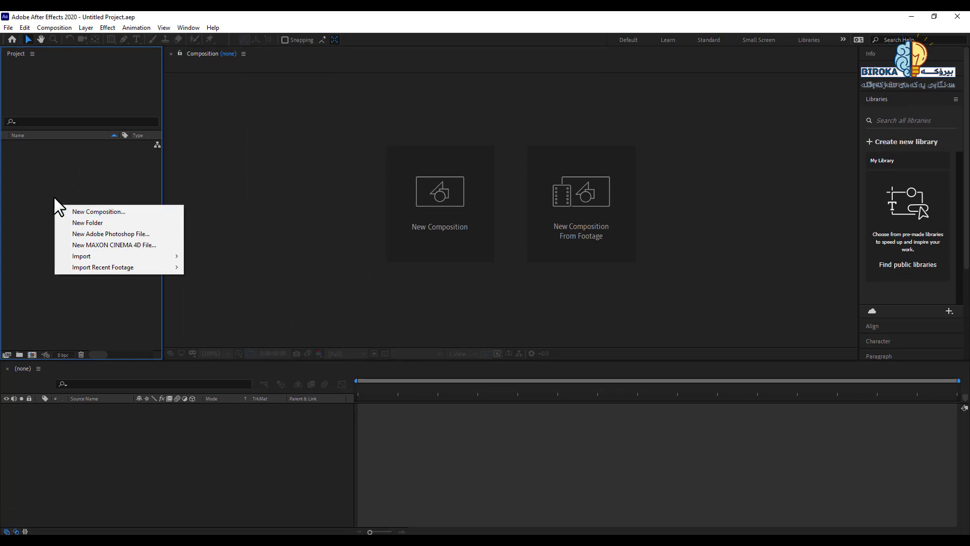
click(39, 184)
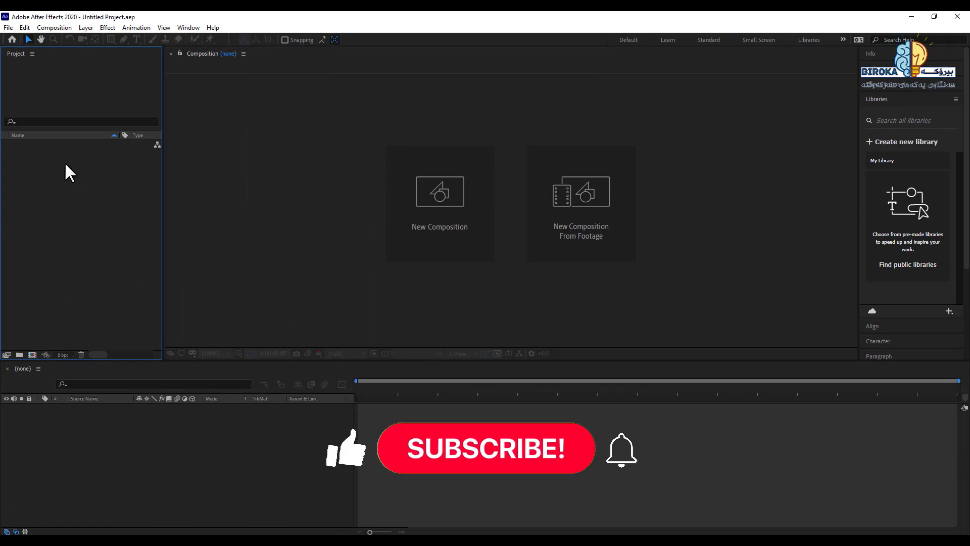
double_click(67, 215)
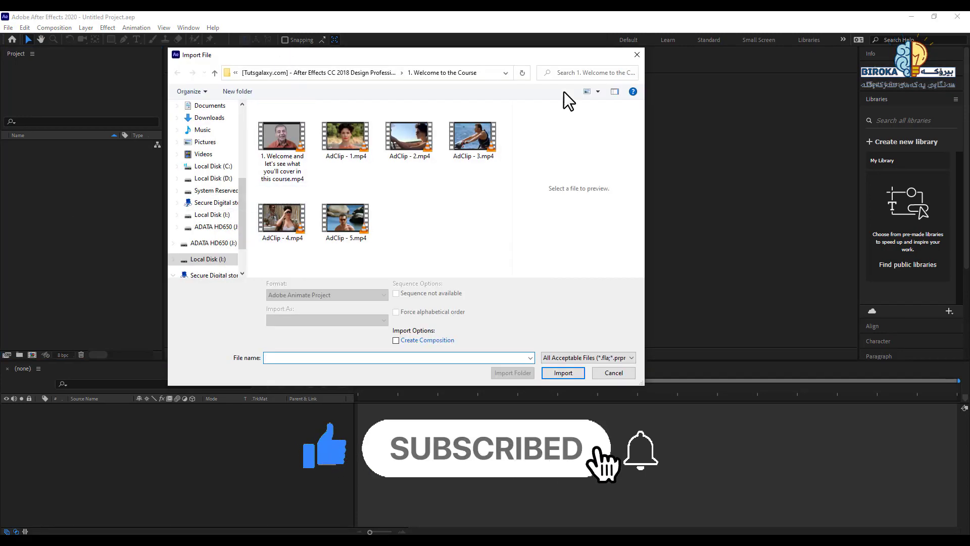
click(637, 55)
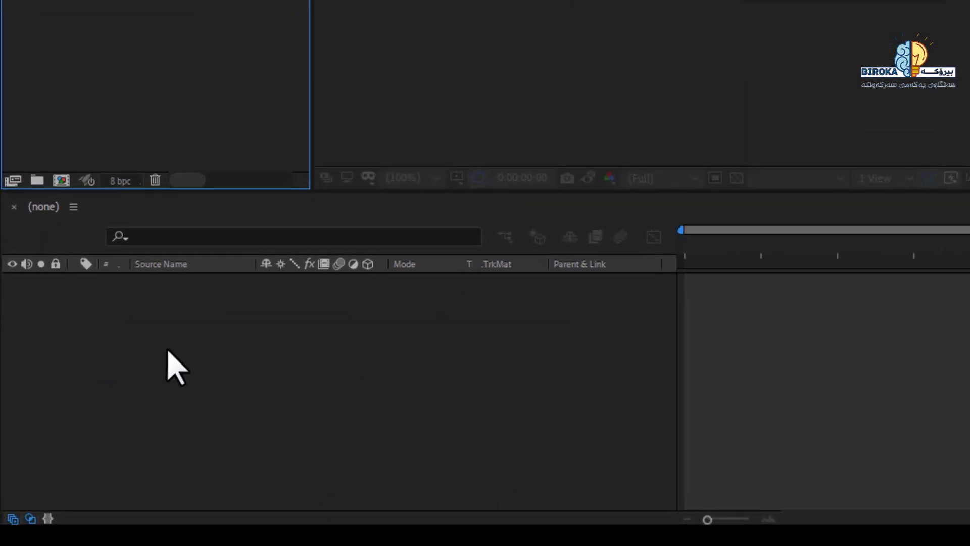
click(168, 351)
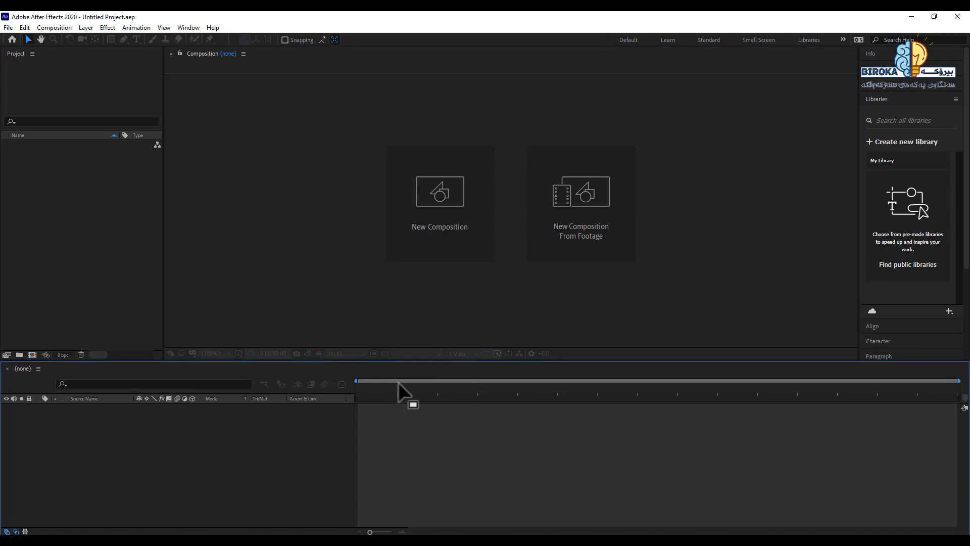
click(207, 103)
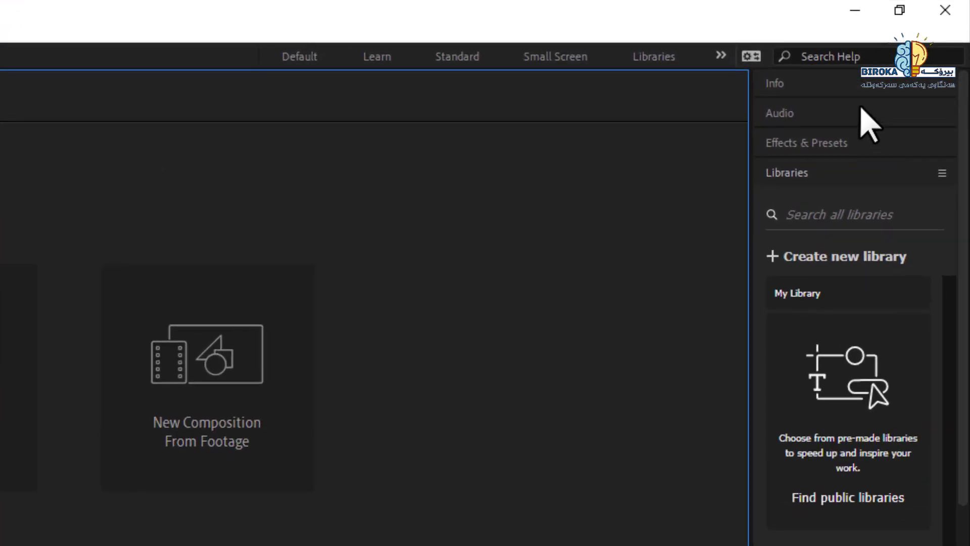
Step: Examine the Info, Audio, Effects & Presets, Libraries, Align, Character, Paint and Paragraph panels one at a time, ending with Libraries expanded
click(874, 86)
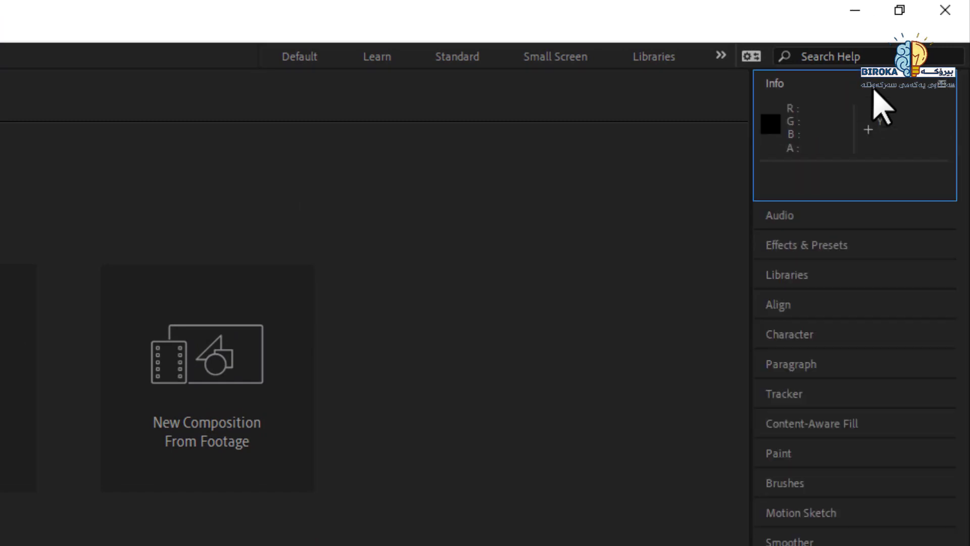
click(817, 215)
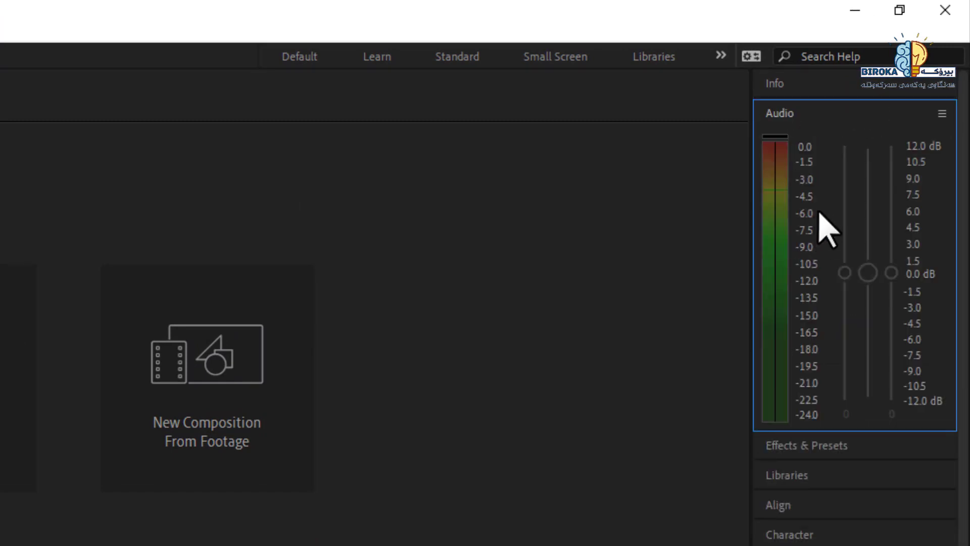
click(808, 447)
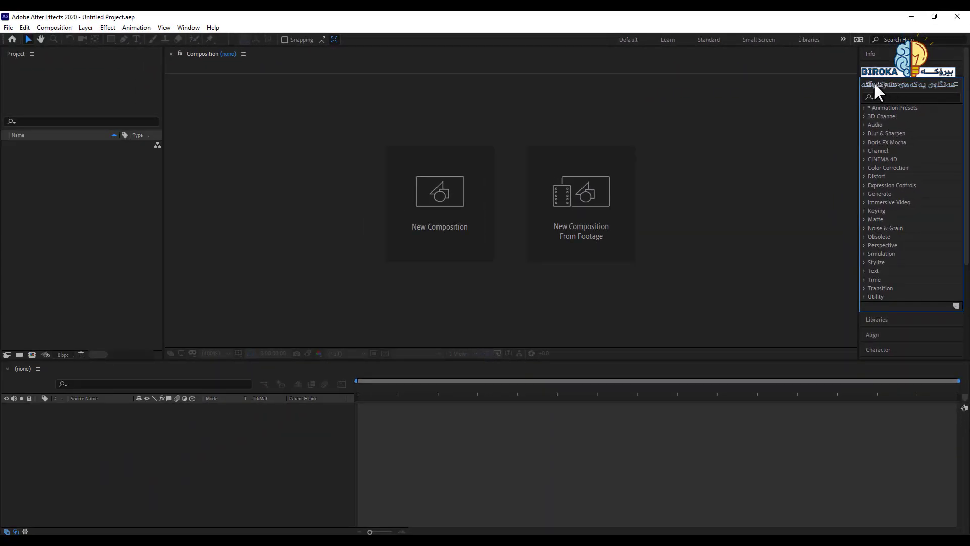
click(877, 320)
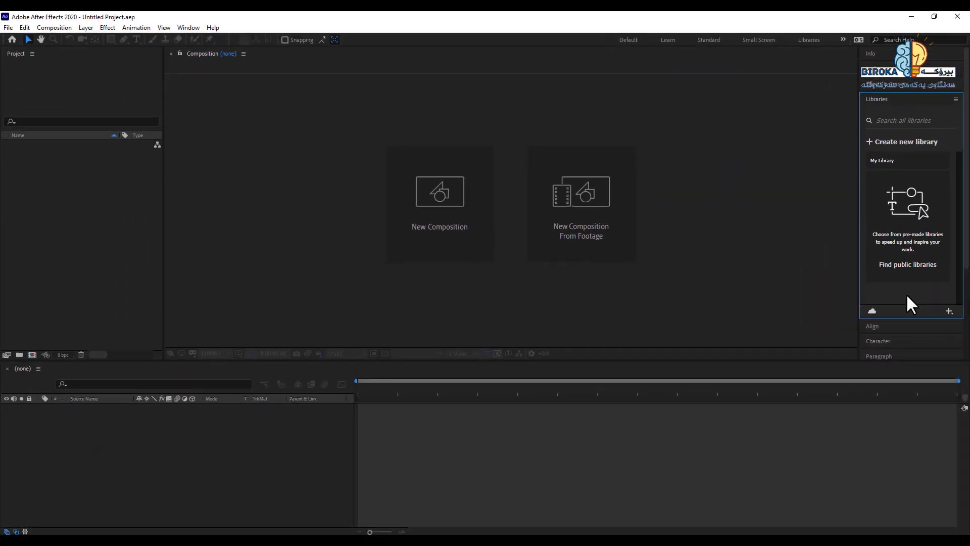
click(893, 326)
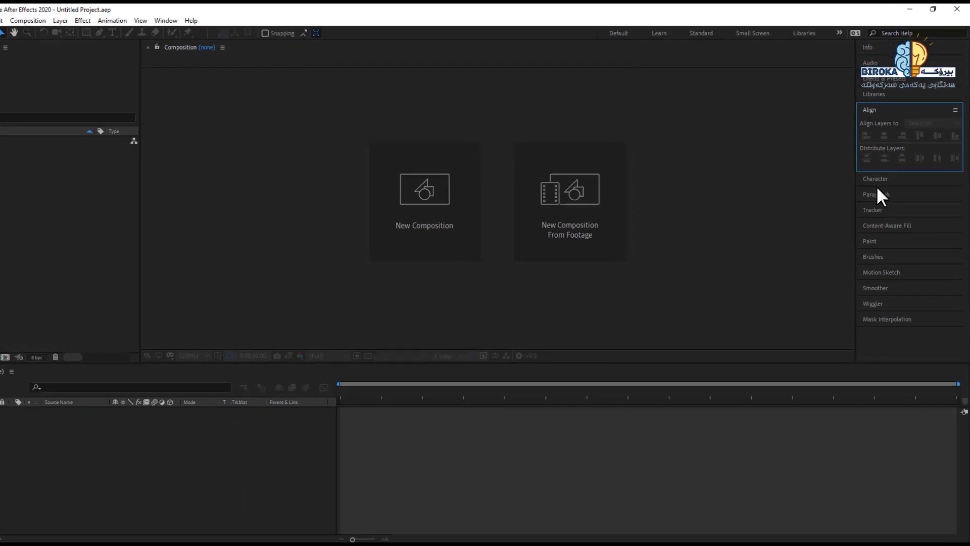
click(876, 180)
click(870, 241)
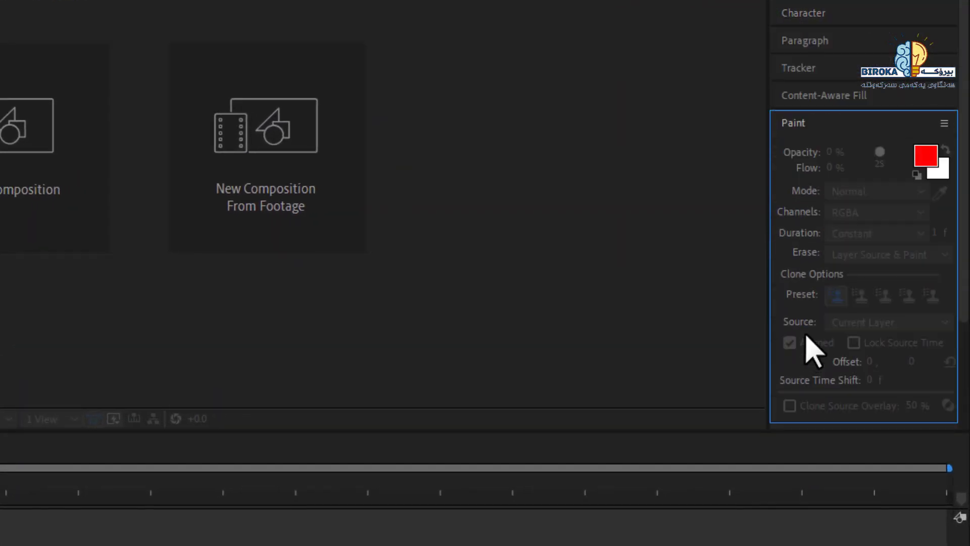
click(884, 42)
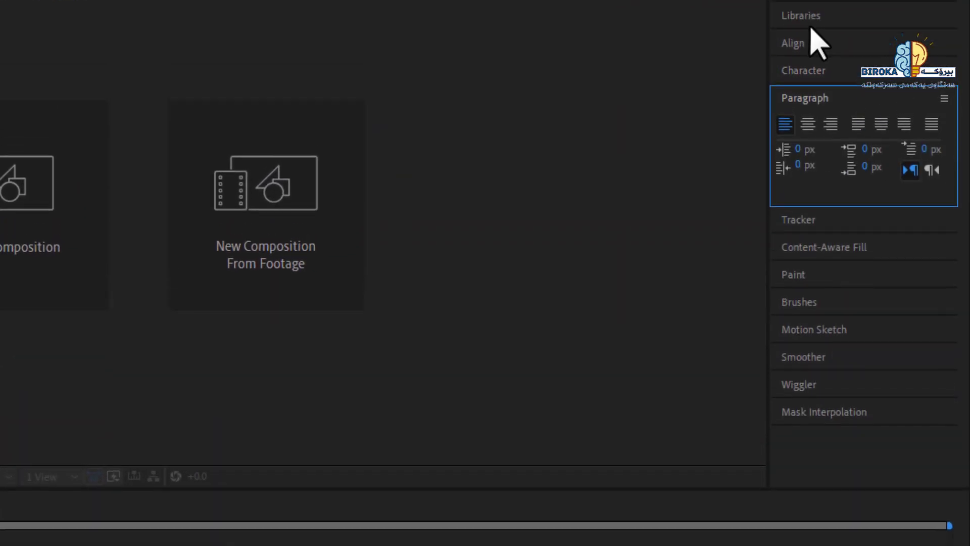
click(809, 18)
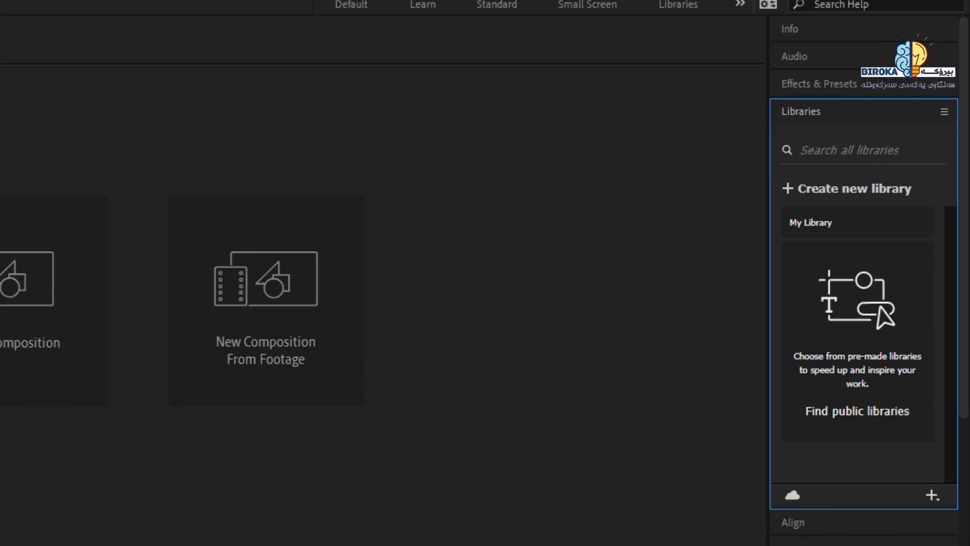
Step: Turn off Solo Panels in Stack for the Libraries panel group, and expand the Tracker panel alongside Libraries and Align
drag(964, 242, 968, 179)
click(945, 116)
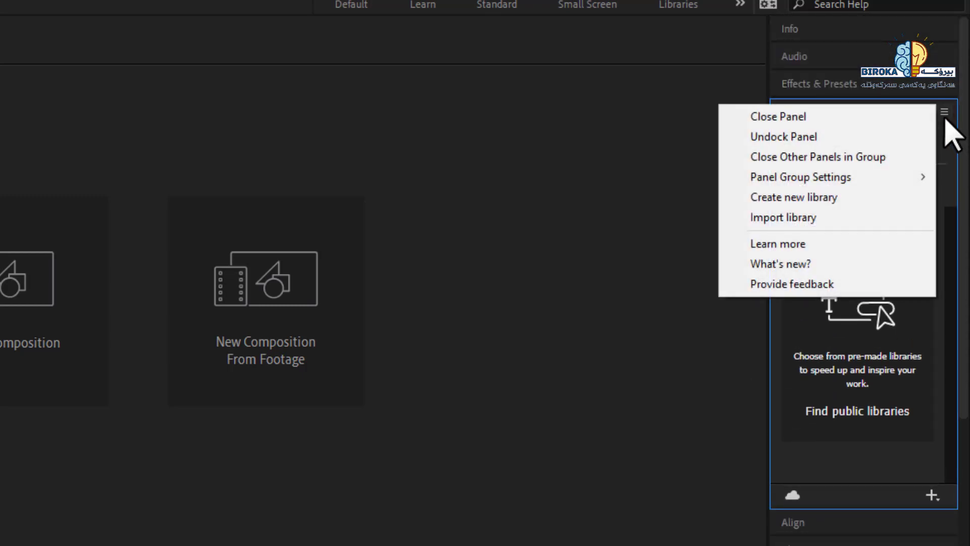
mouse_move(832, 177)
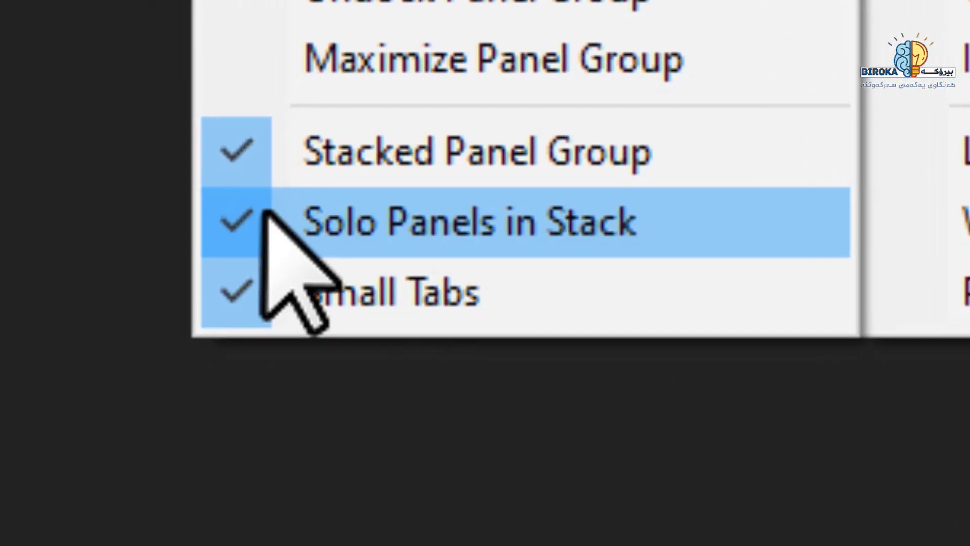
click(192, 350)
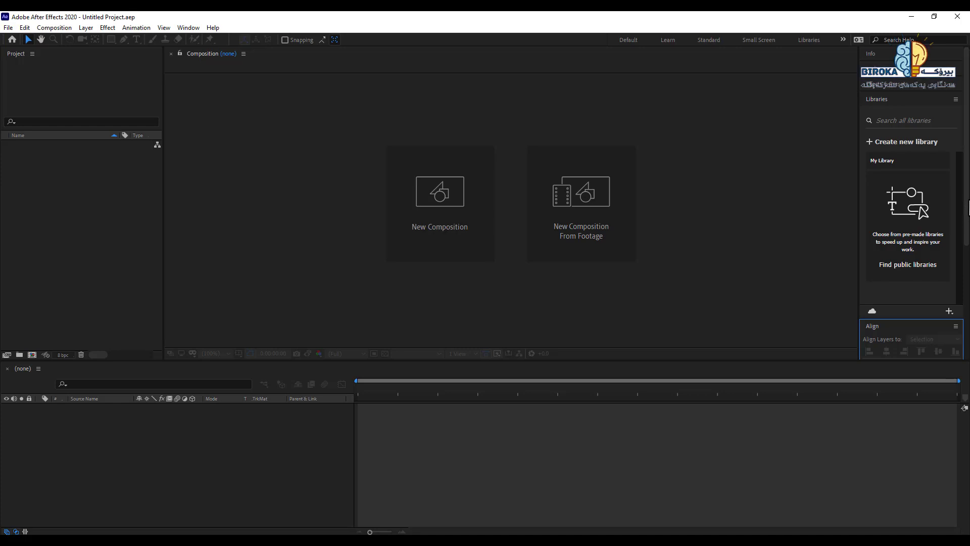
drag(967, 107, 964, 249)
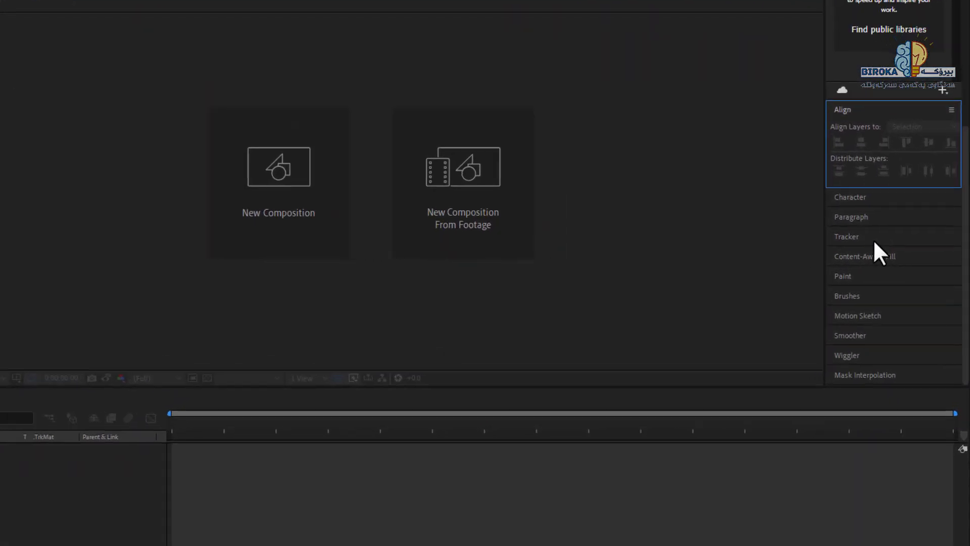
click(875, 241)
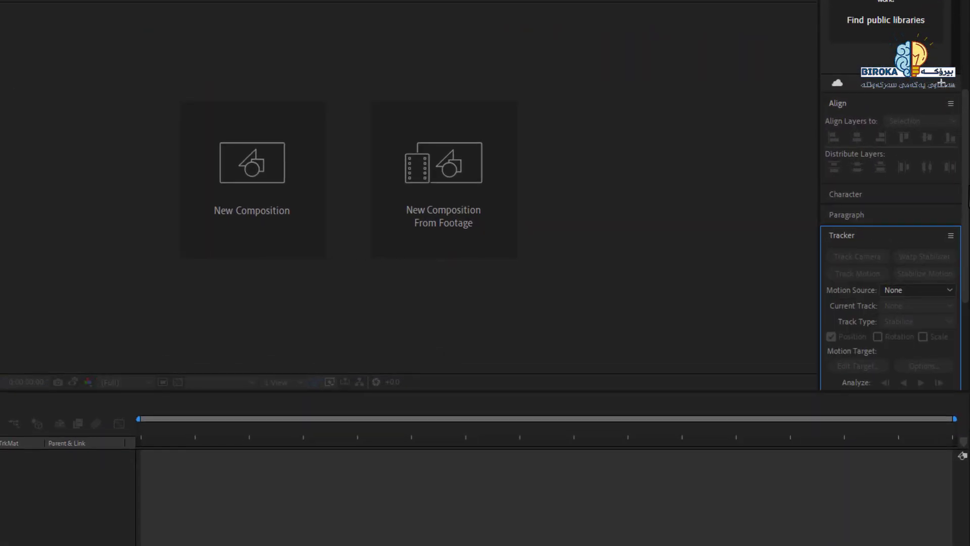
drag(966, 186, 968, 333)
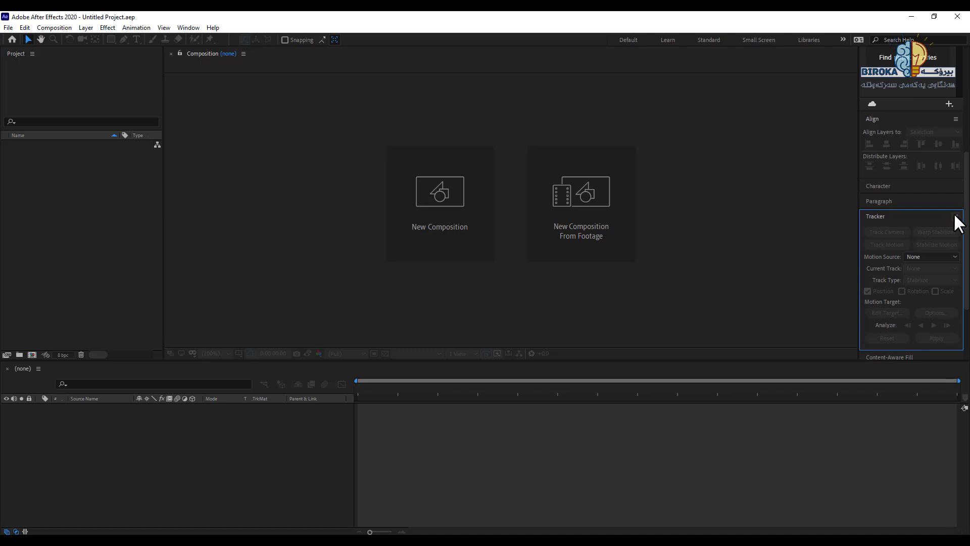
Step: Turn Solo Panels in Stack back on for the panel group containing Tracker
click(956, 217)
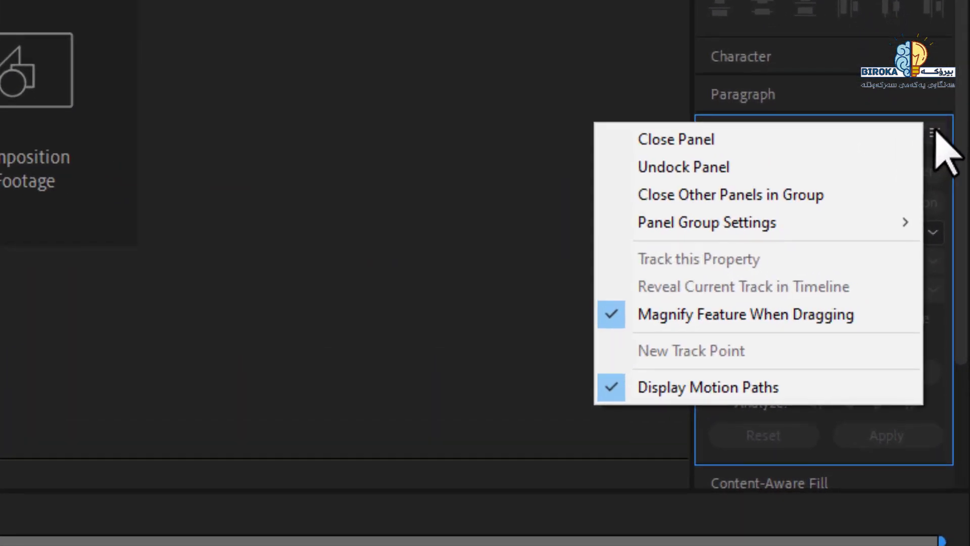
mouse_move(748, 235)
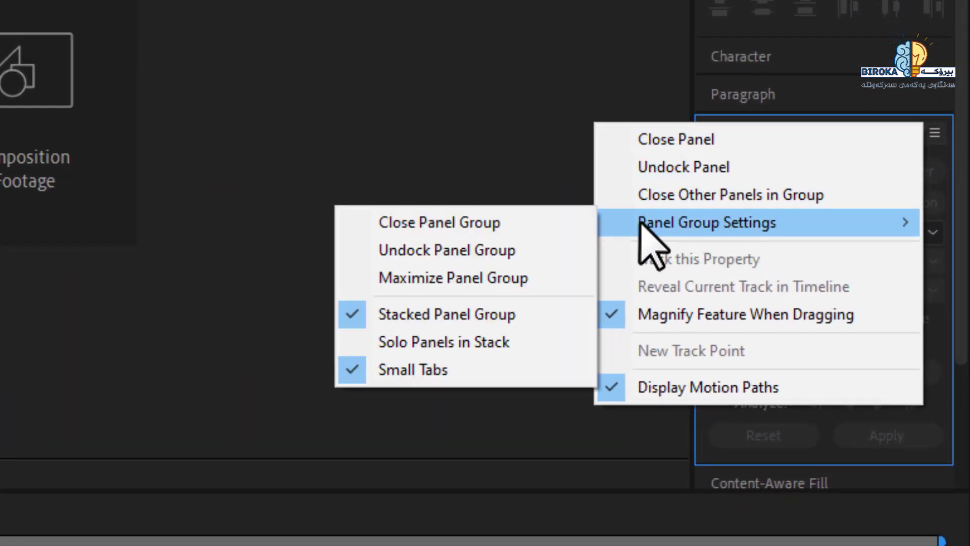
click(409, 344)
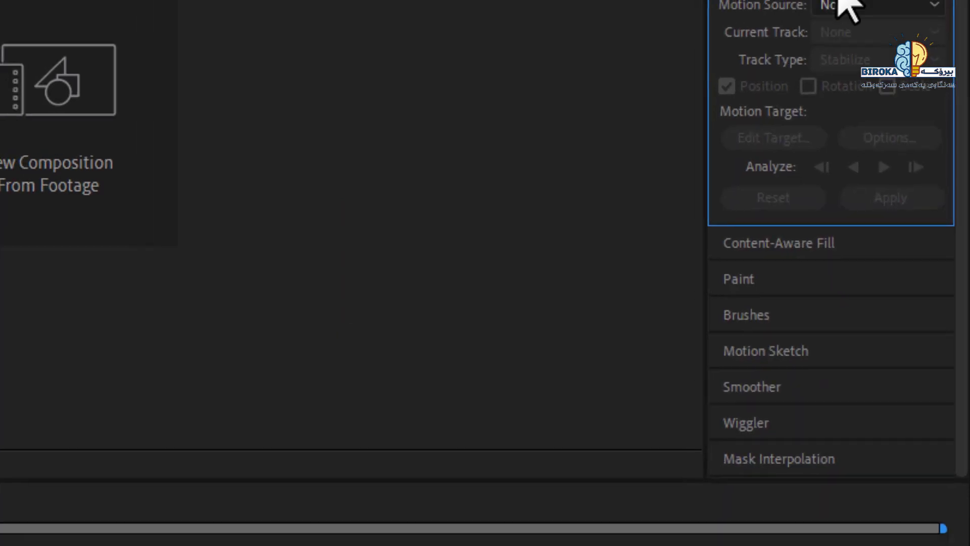
Step: Expand the Paint panel and look through the rest of the side panel stack
click(786, 279)
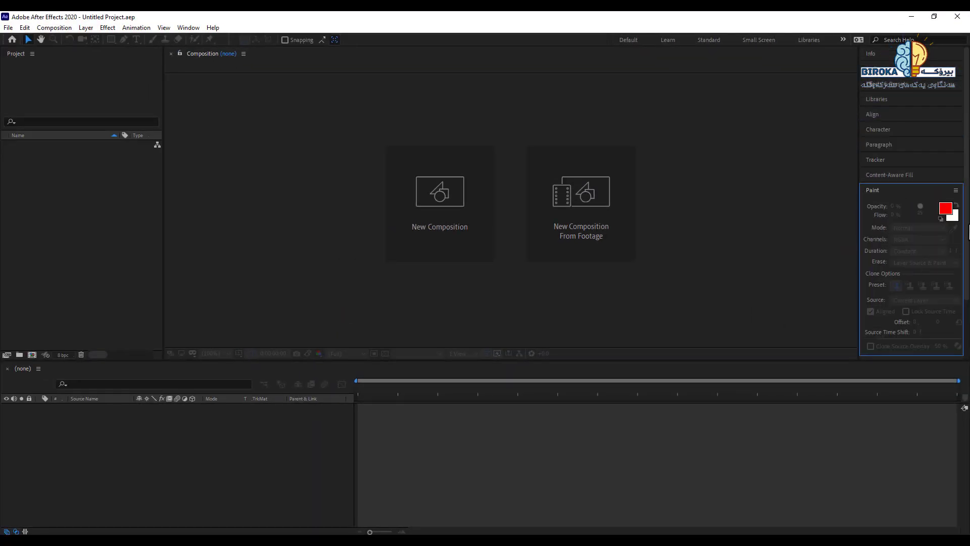
scroll(968, 232, down, 3)
scroll(968, 233, up, 3)
Step: Save the project as 01 in the EA EP 01 folder inside AfterEffect Course on Local Disk (D:)
click(89, 222)
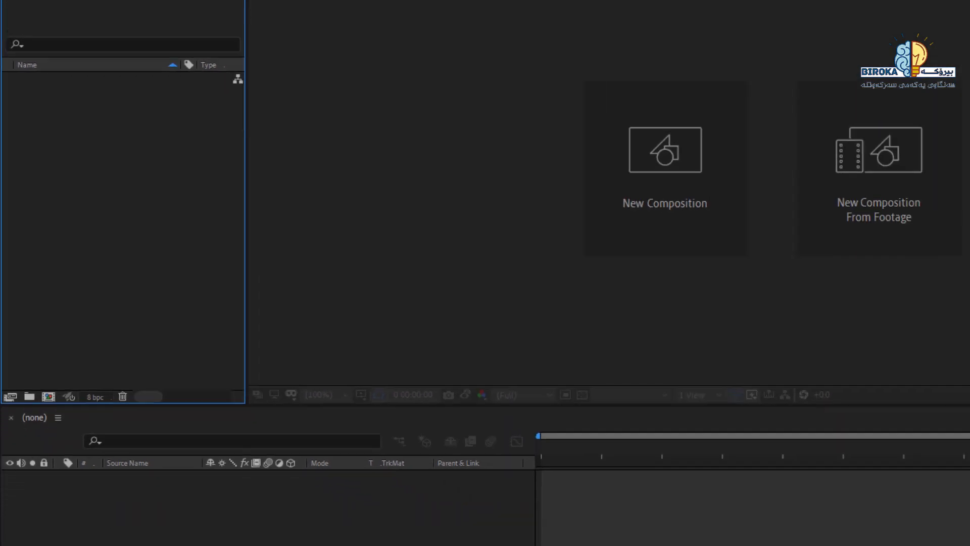
click(10, 26)
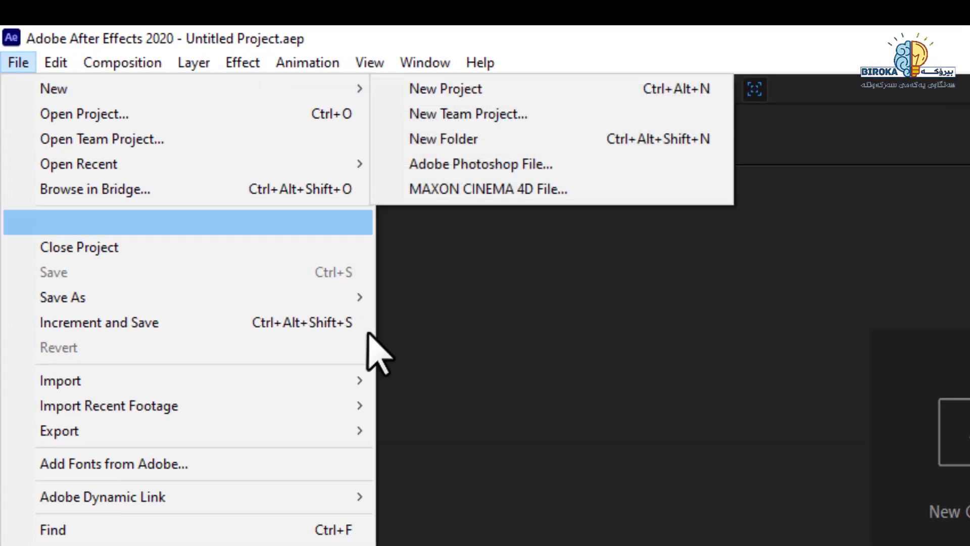
mouse_move(166, 297)
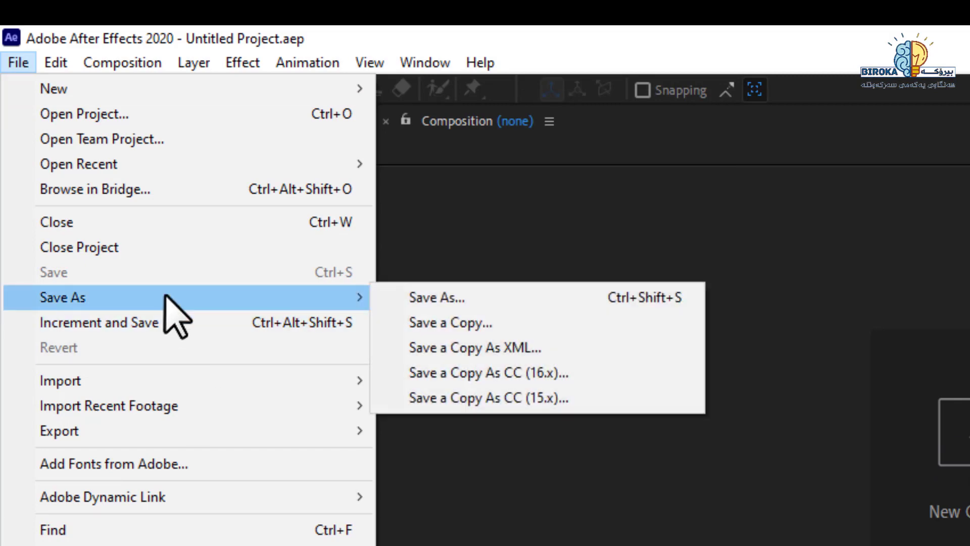
click(464, 299)
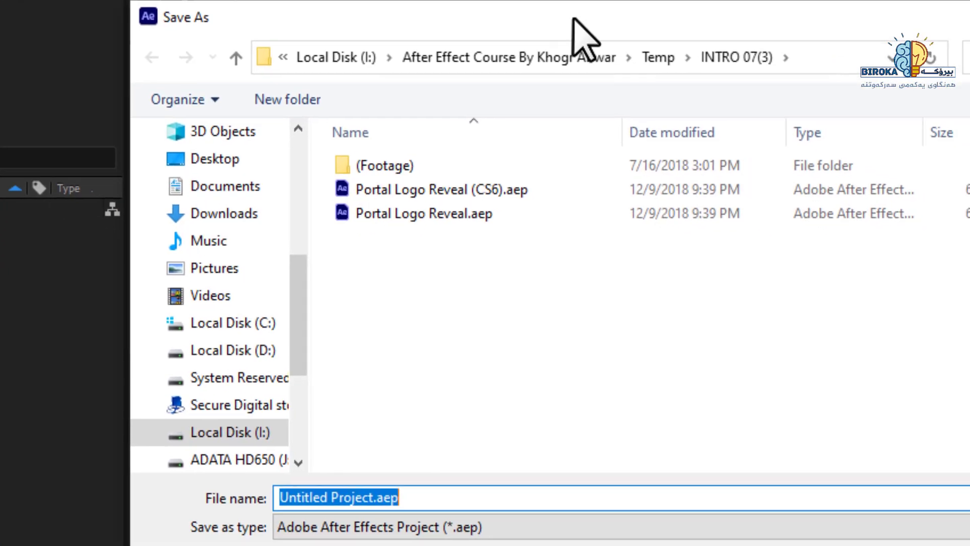
click(239, 348)
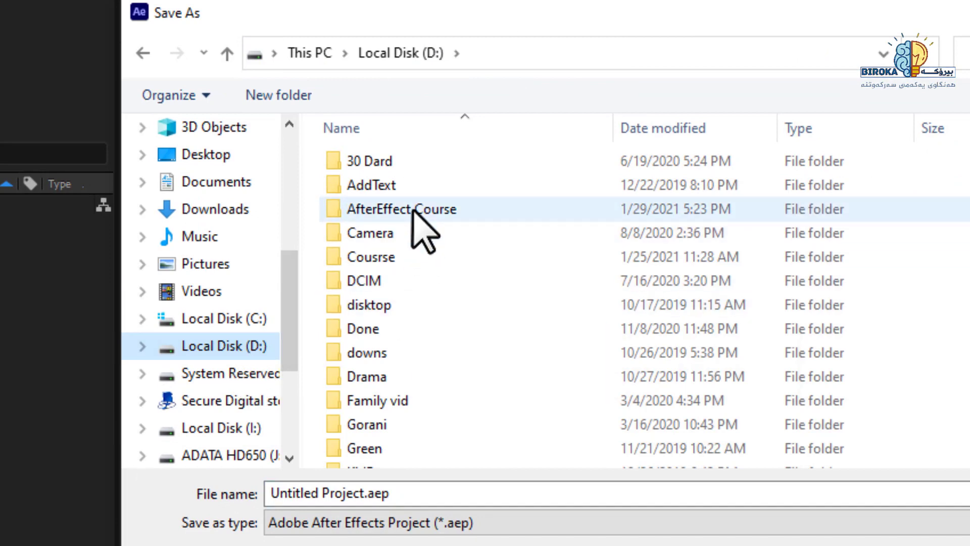
double_click(414, 210)
double_click(399, 163)
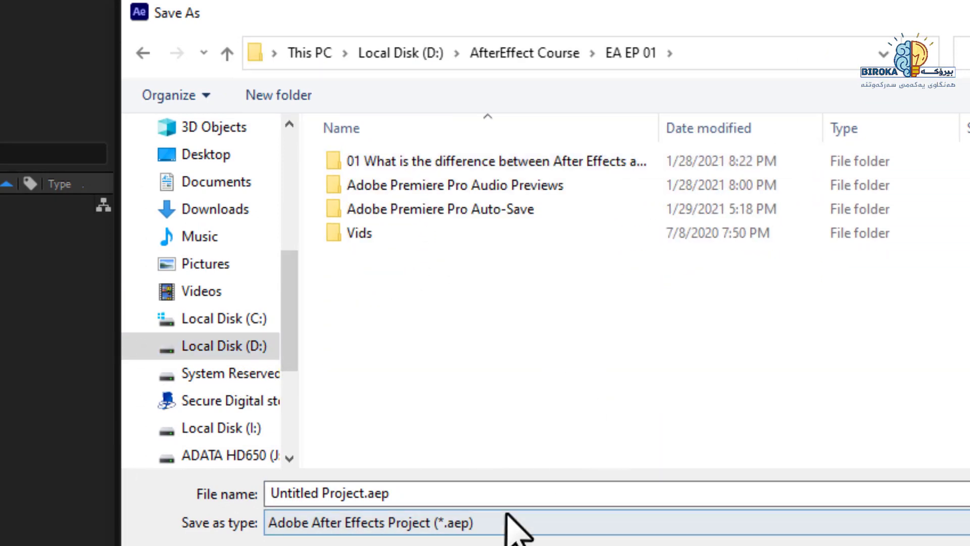
click(499, 493)
text(01)
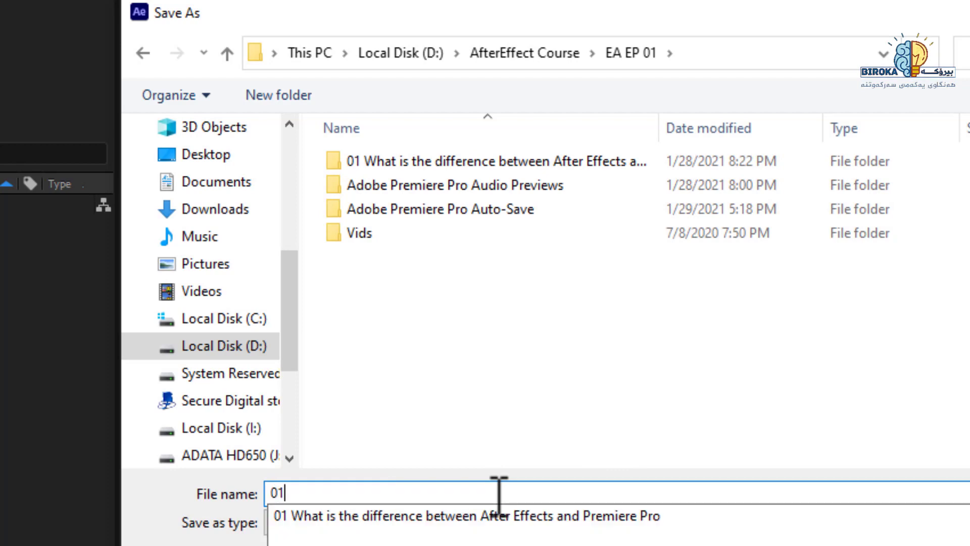
key(Return)
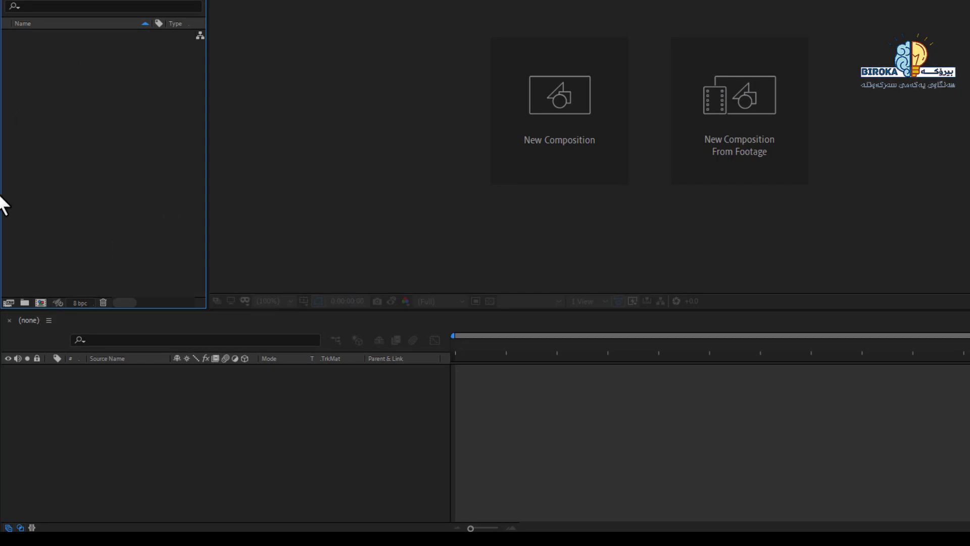
Step: View the available composition presets, and create Comp 1 with HDTV 1080 29.97, 1920 x 1080 px and a 0;00;30;00 duration
click(42, 304)
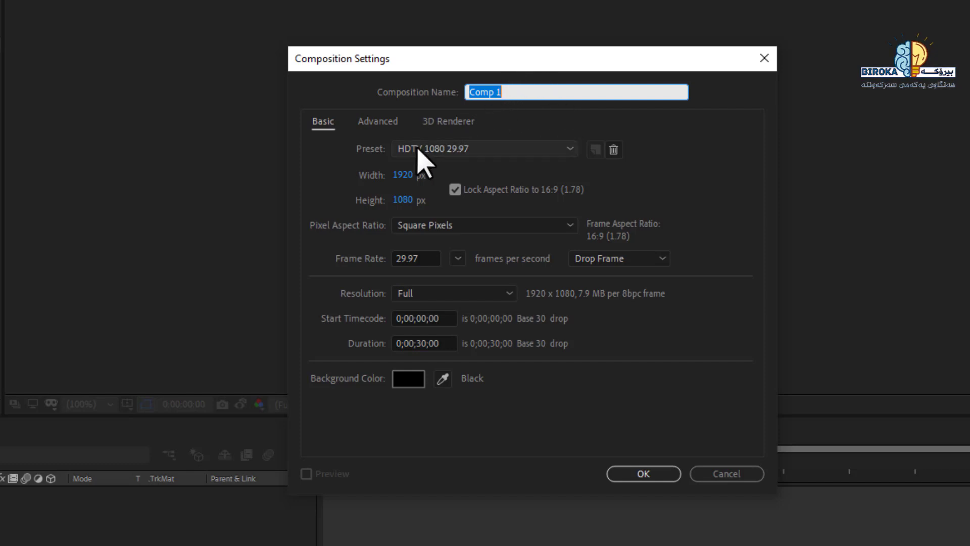
click(430, 150)
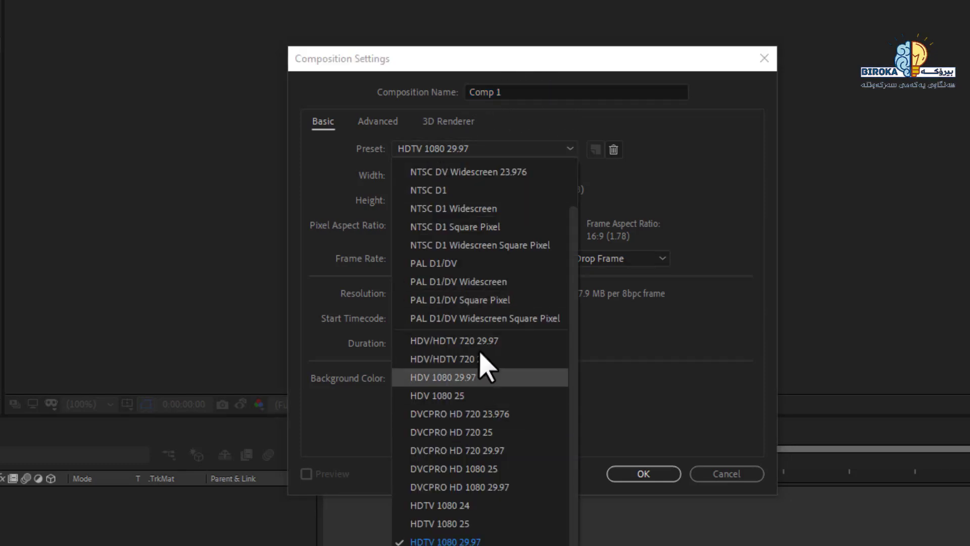
click(718, 195)
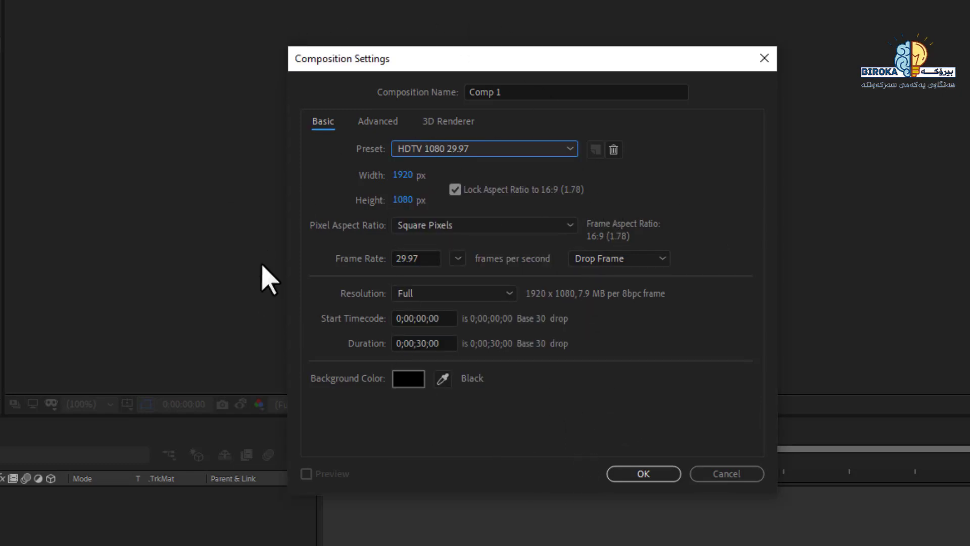
click(642, 476)
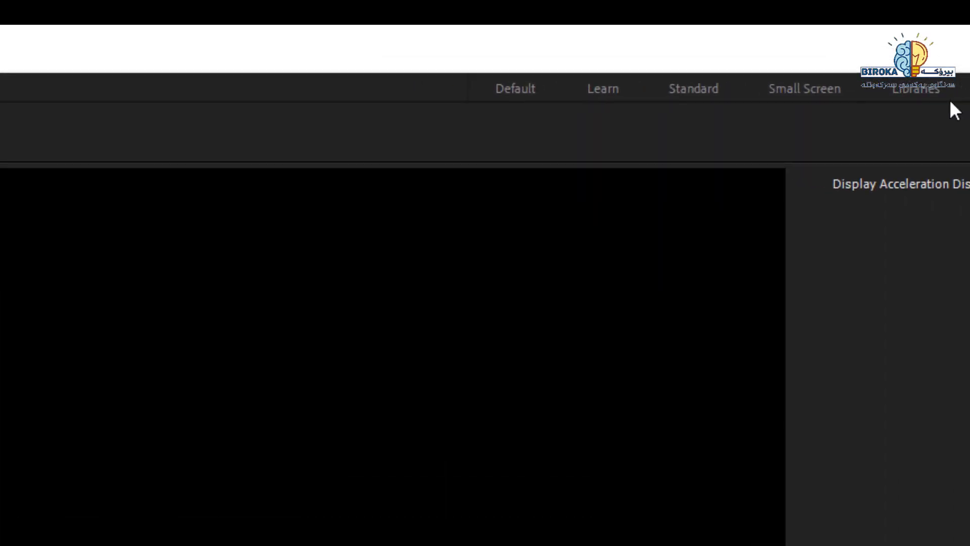
Step: Switch the workspace to Libraries, to Small Screen and finally to Standard
click(814, 85)
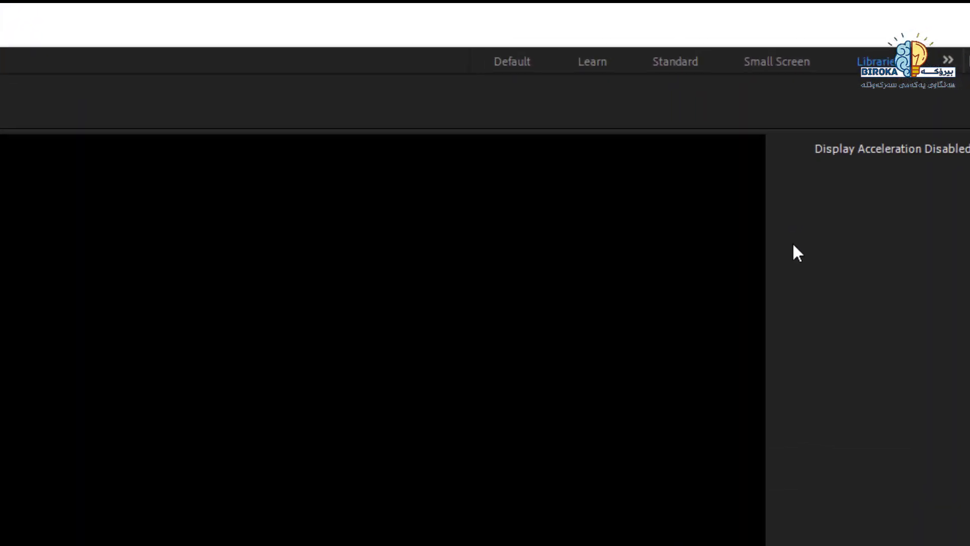
click(752, 41)
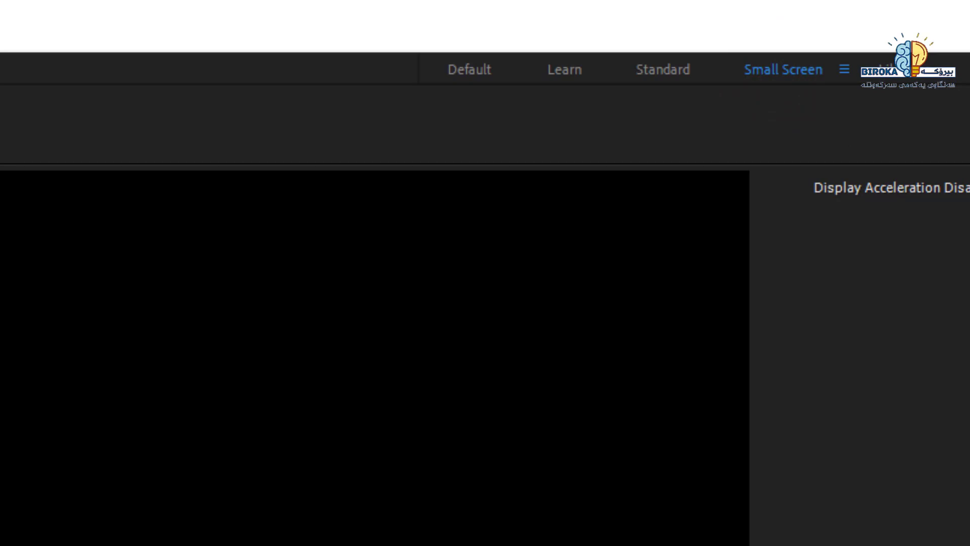
click(671, 74)
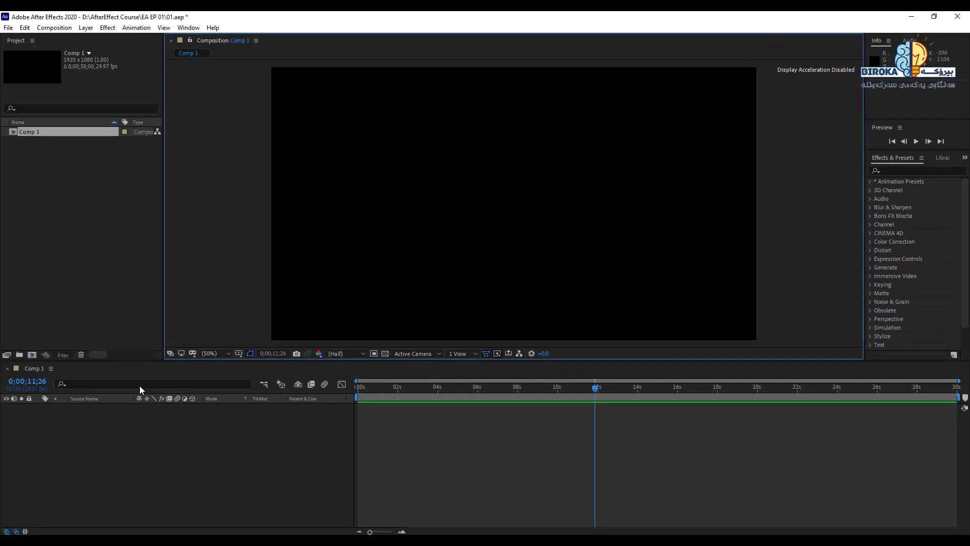
Step: Activate the Project, Composition and Timeline panels one at a time, ending on the Project panel
click(121, 277)
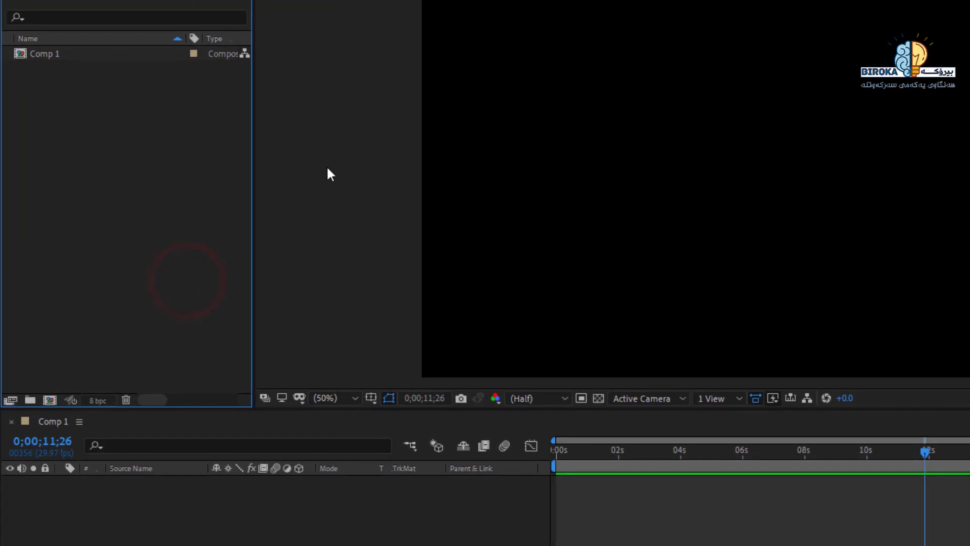
click(300, 180)
click(345, 491)
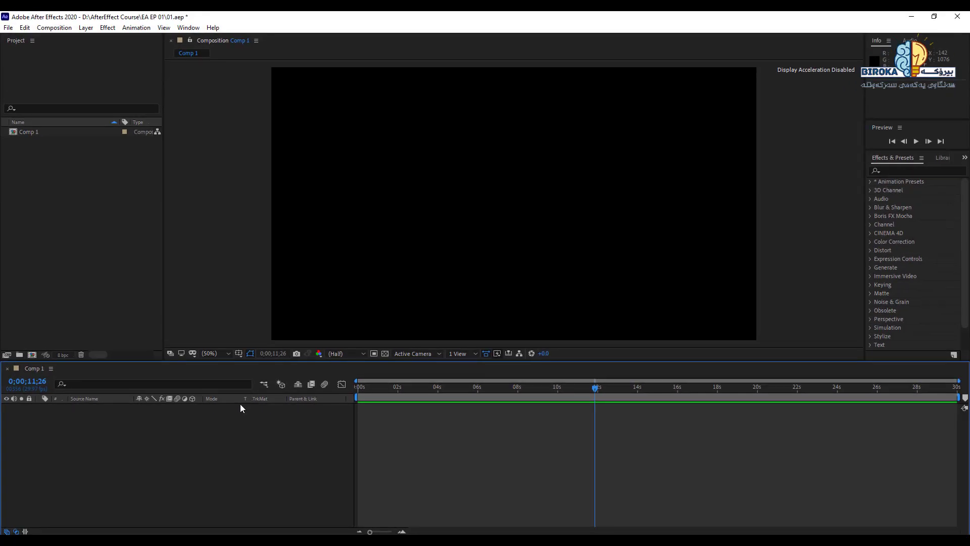
click(115, 296)
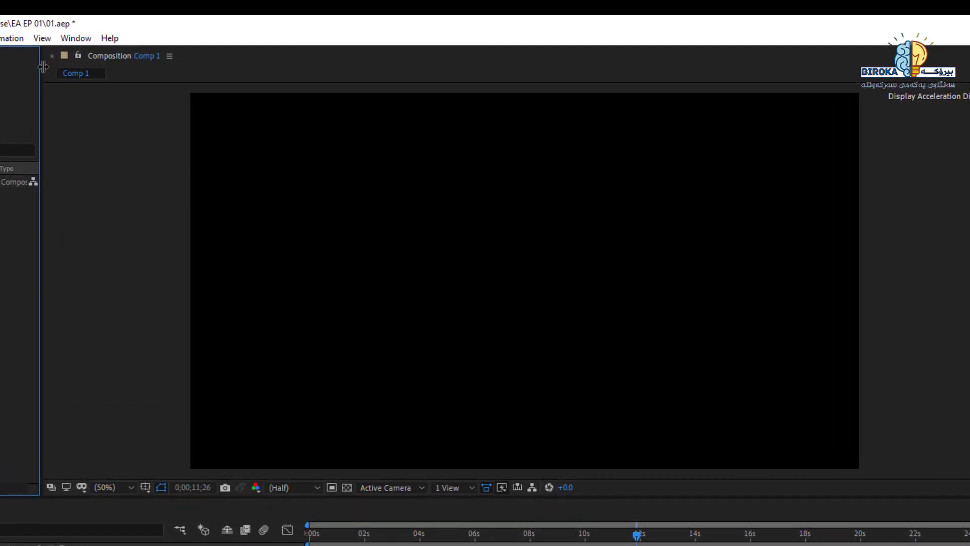
Step: Close the Composition panel and the Comp 1 Timeline panel
click(99, 114)
click(70, 54)
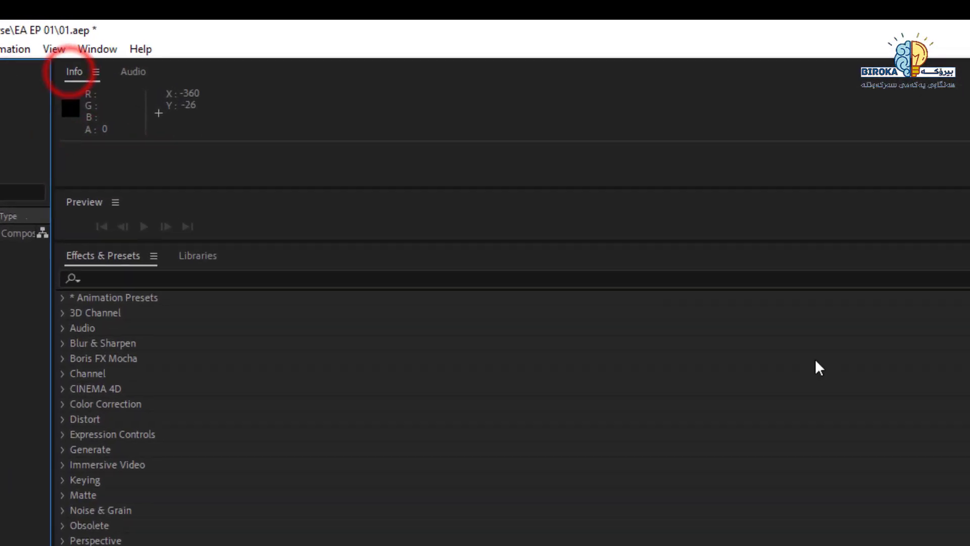
click(117, 208)
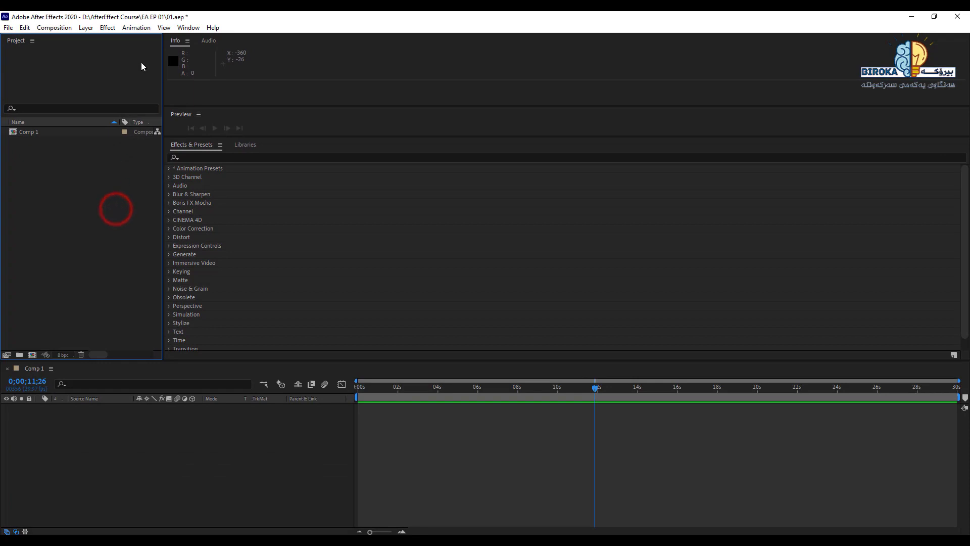
click(325, 463)
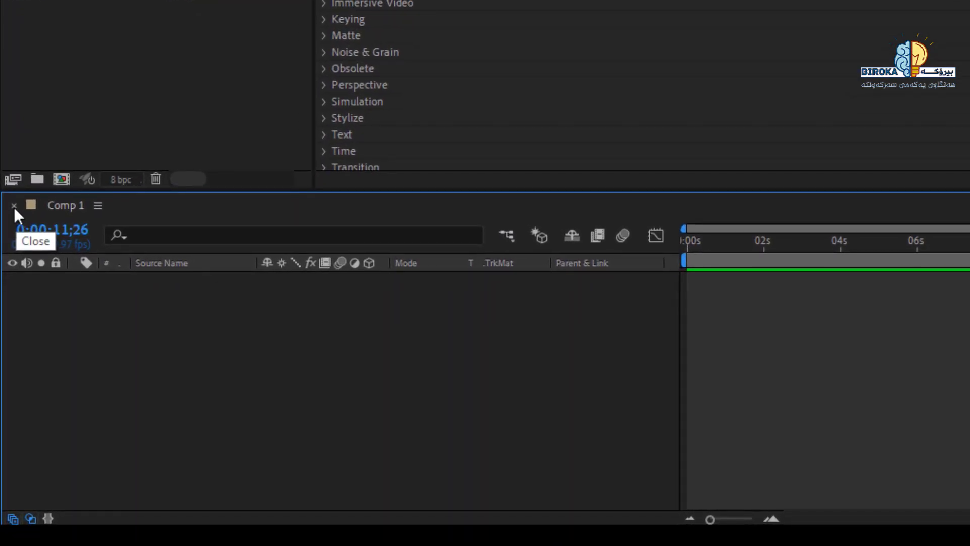
click(10, 307)
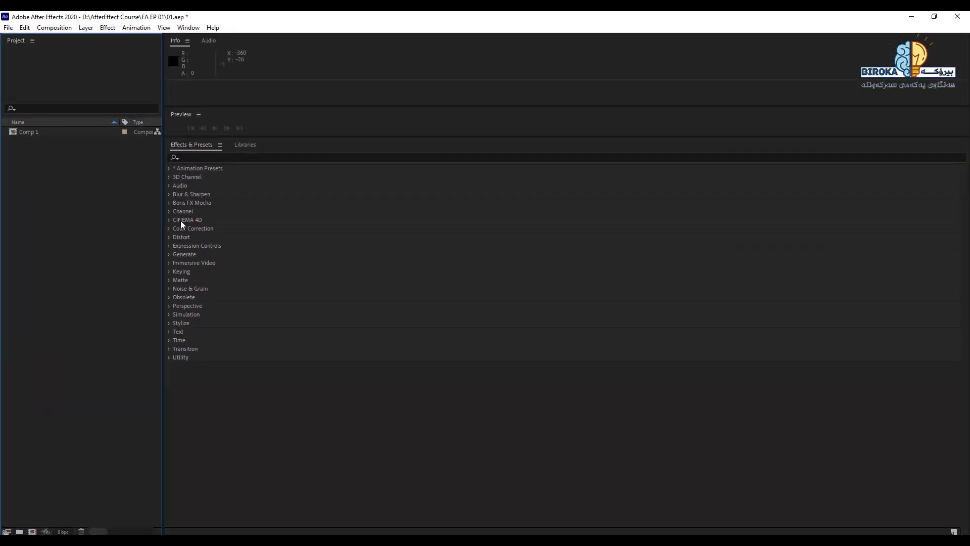
Step: Activate the remaining Project, Effects & Presets, Preview and Info panels one at a time
click(133, 281)
click(366, 480)
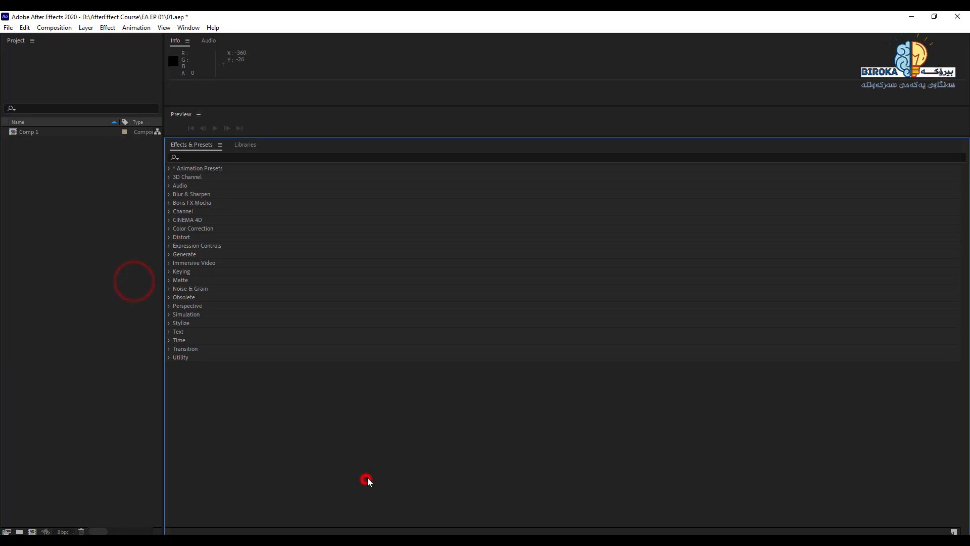
click(354, 116)
click(411, 91)
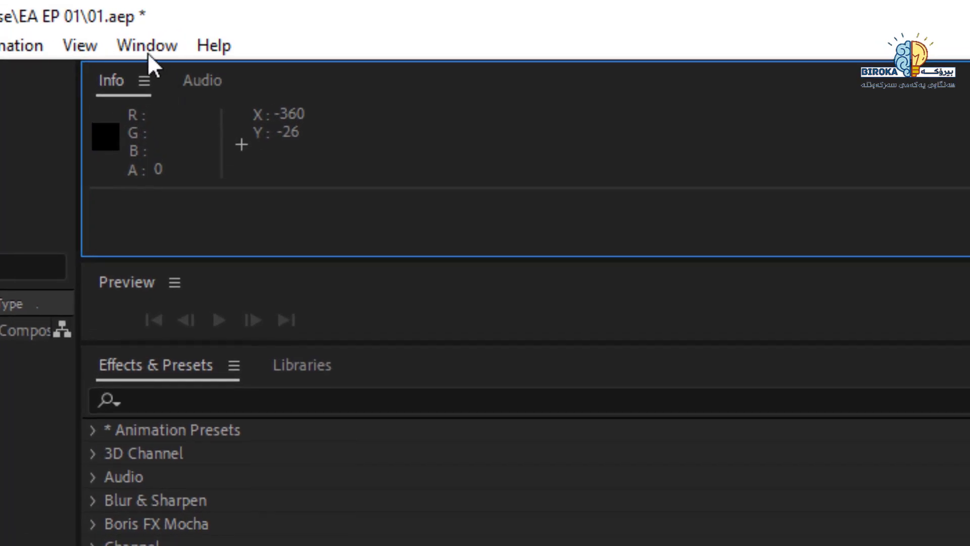
Step: Reset the Standard workspace to its saved layout and activate the Timeline panel
click(147, 51)
mouse_move(134, 81)
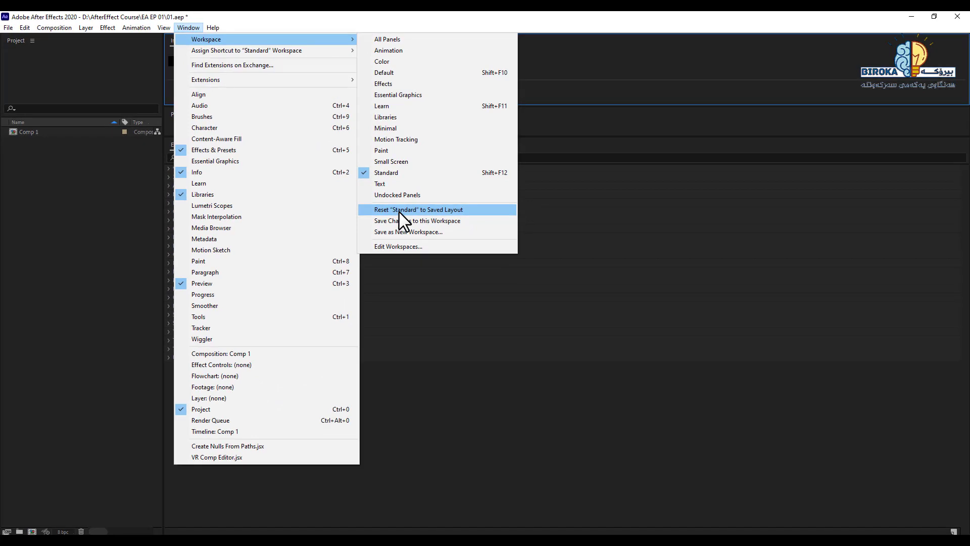
click(399, 212)
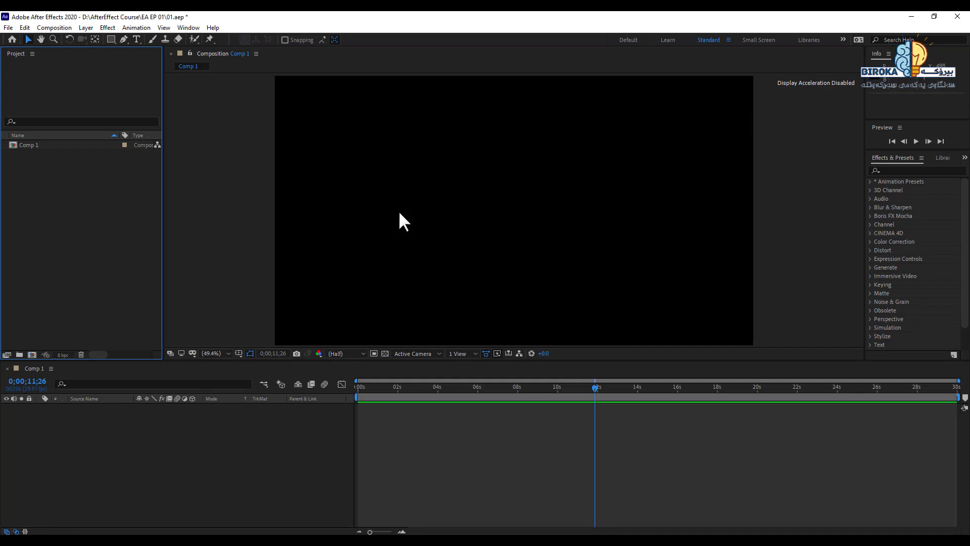
click(142, 438)
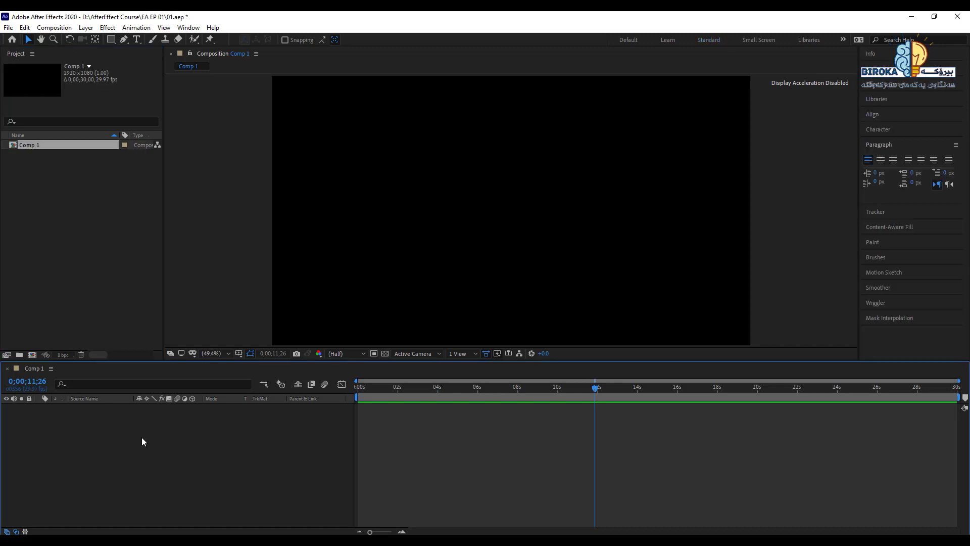